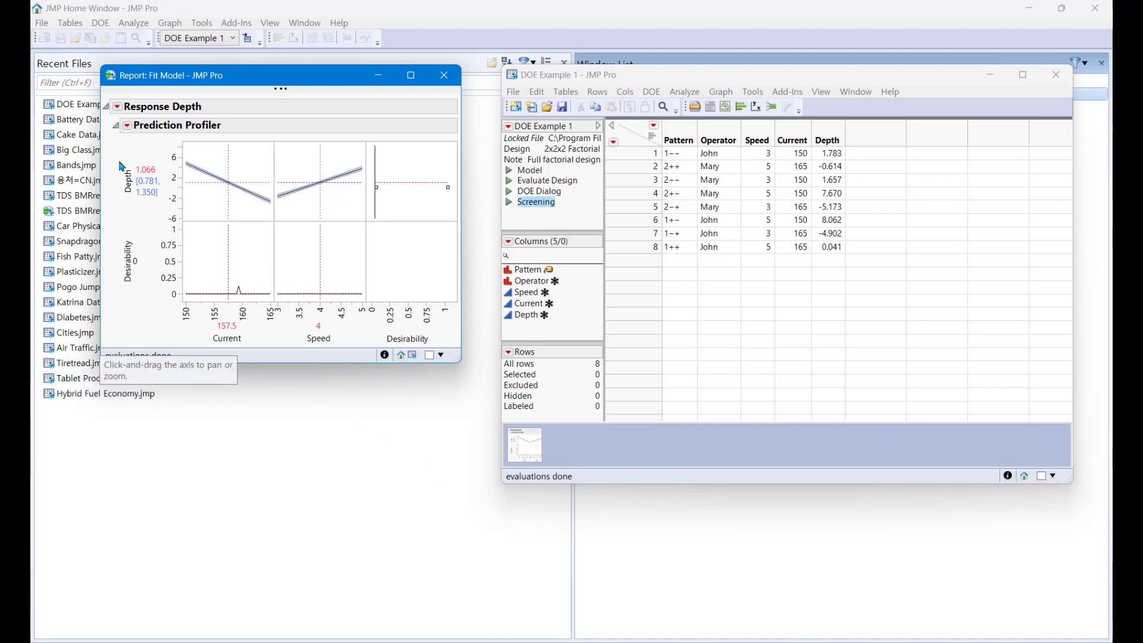
# Add a Contour Profiler to the Response Depth report.
pyautogui.click(117, 109)
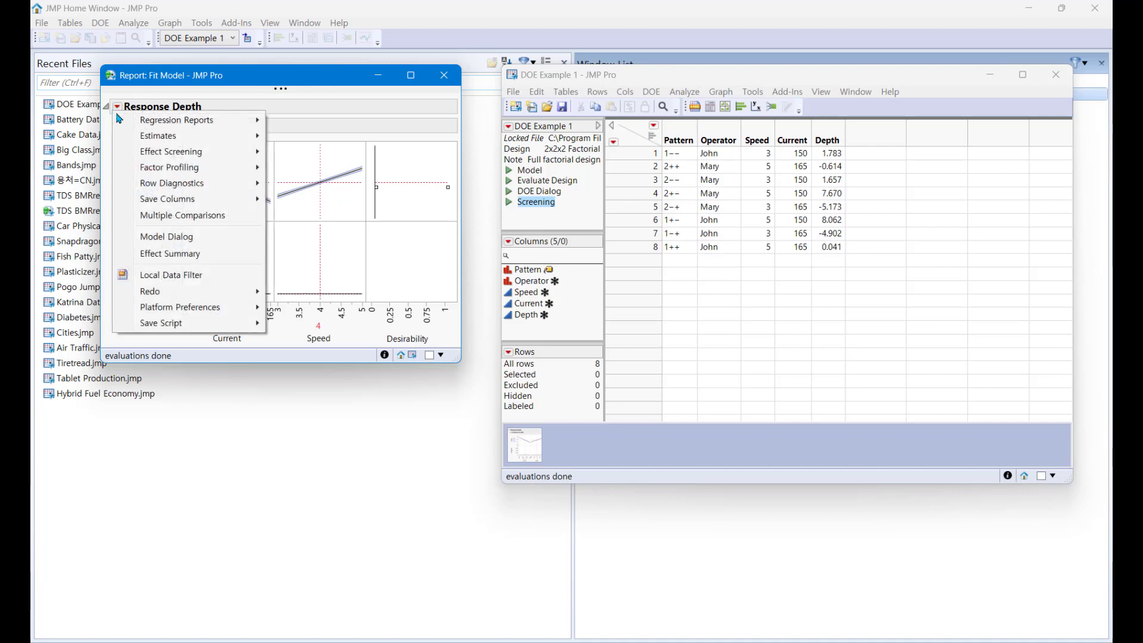
pyautogui.moveTo(140, 172)
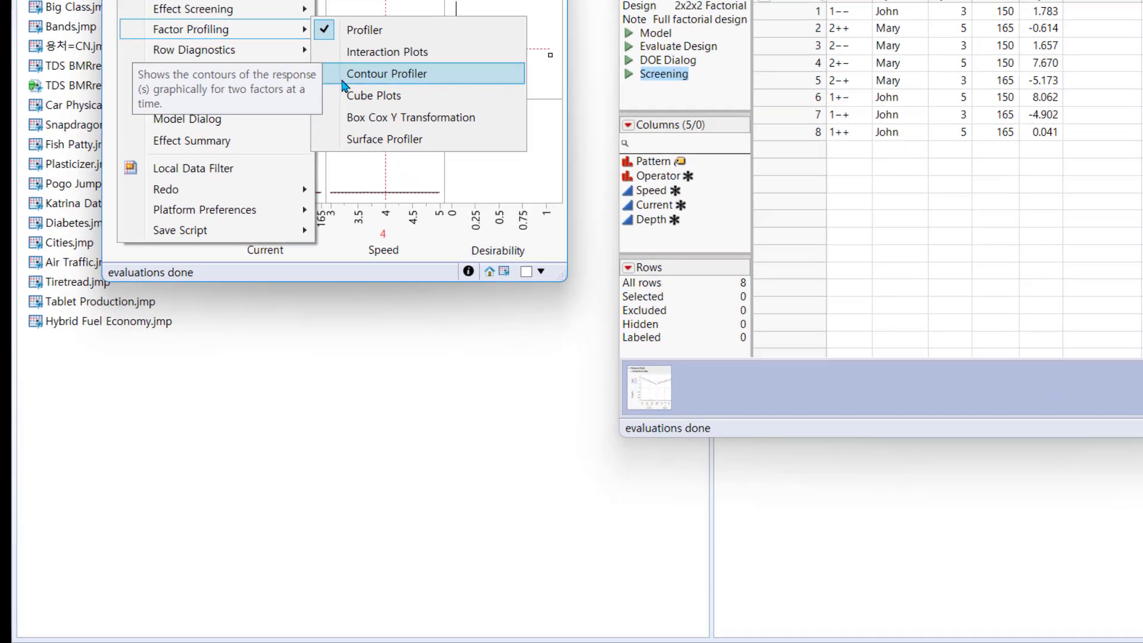
pyautogui.click(288, 208)
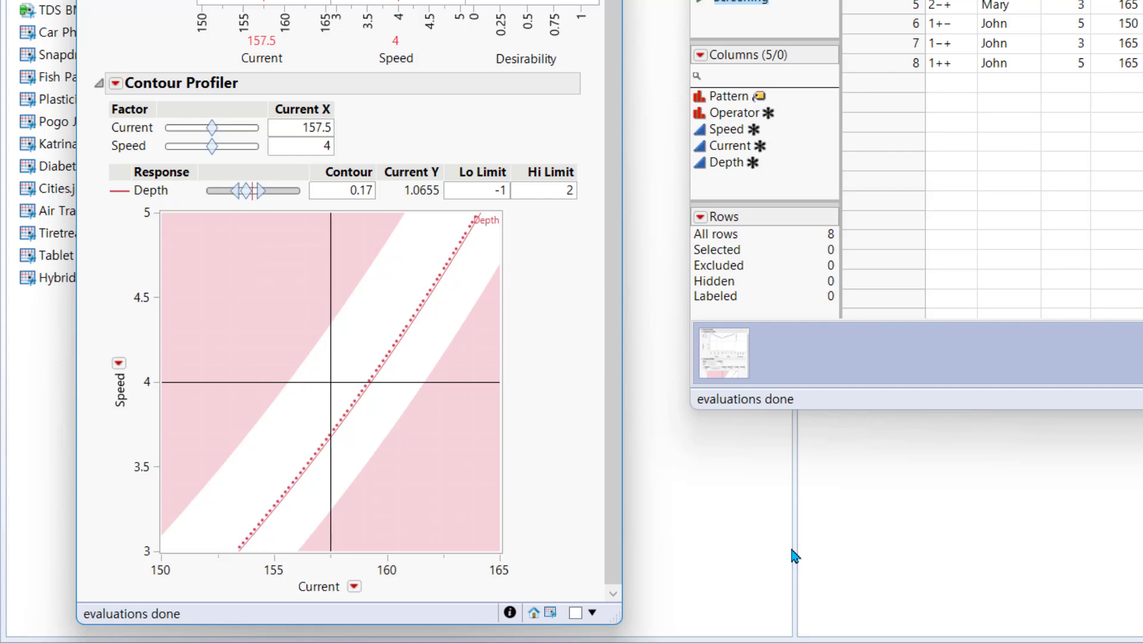
# Move the contour plot's crosshair to various Current and Speed combinations inside the unshaded region to explore the predicted Depth.
pyautogui.click(387, 299)
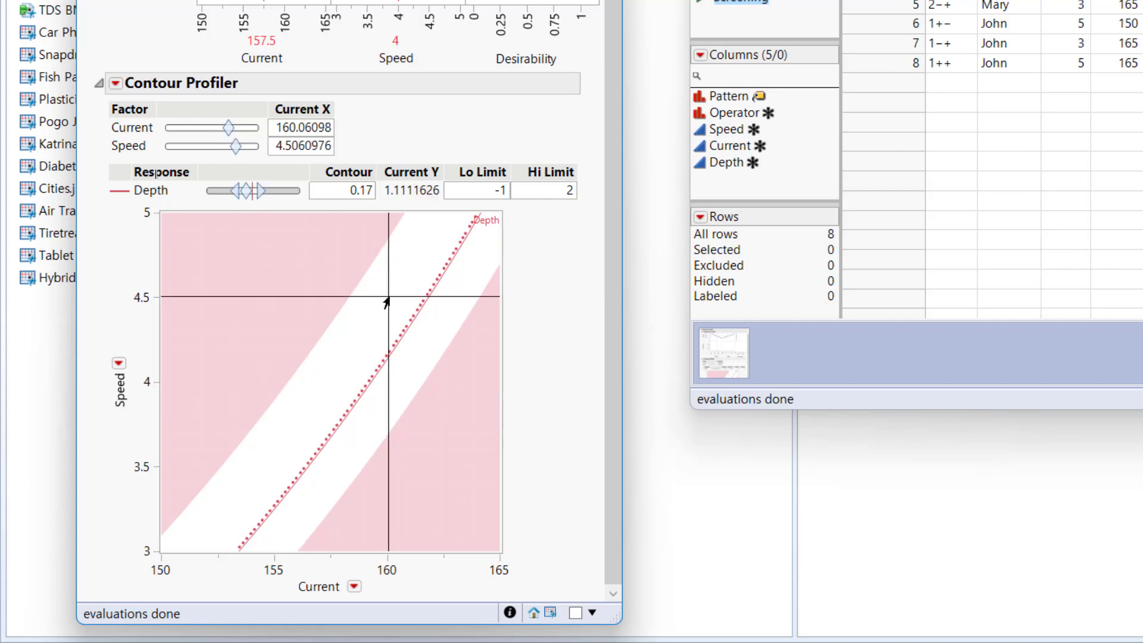
pyautogui.click(351, 354)
pyautogui.click(303, 406)
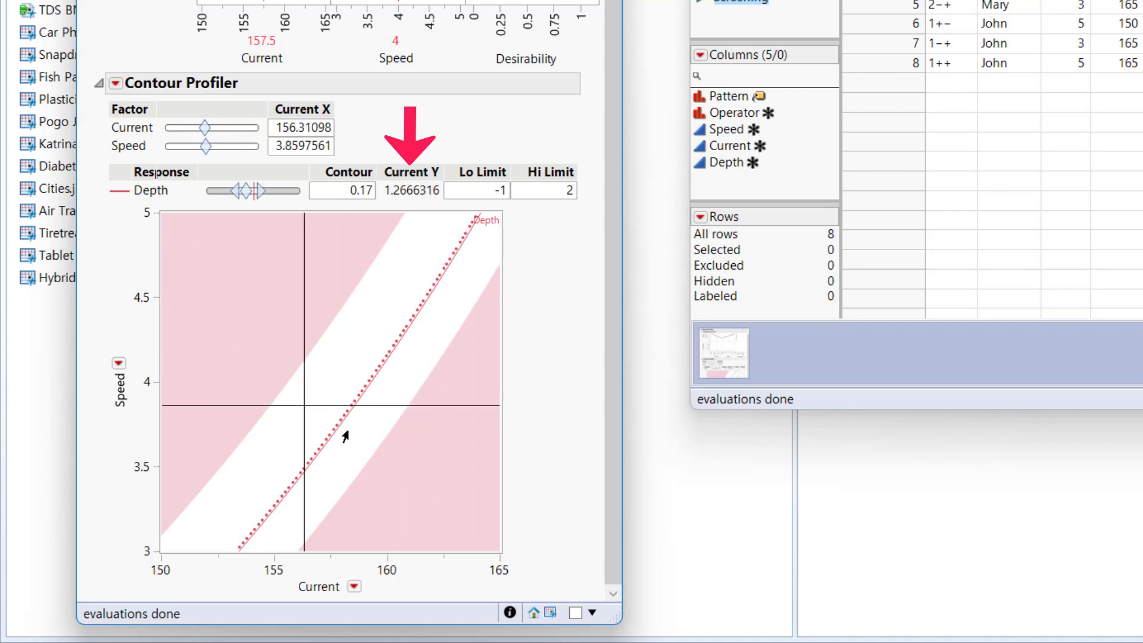
pyautogui.click(353, 436)
pyautogui.click(396, 375)
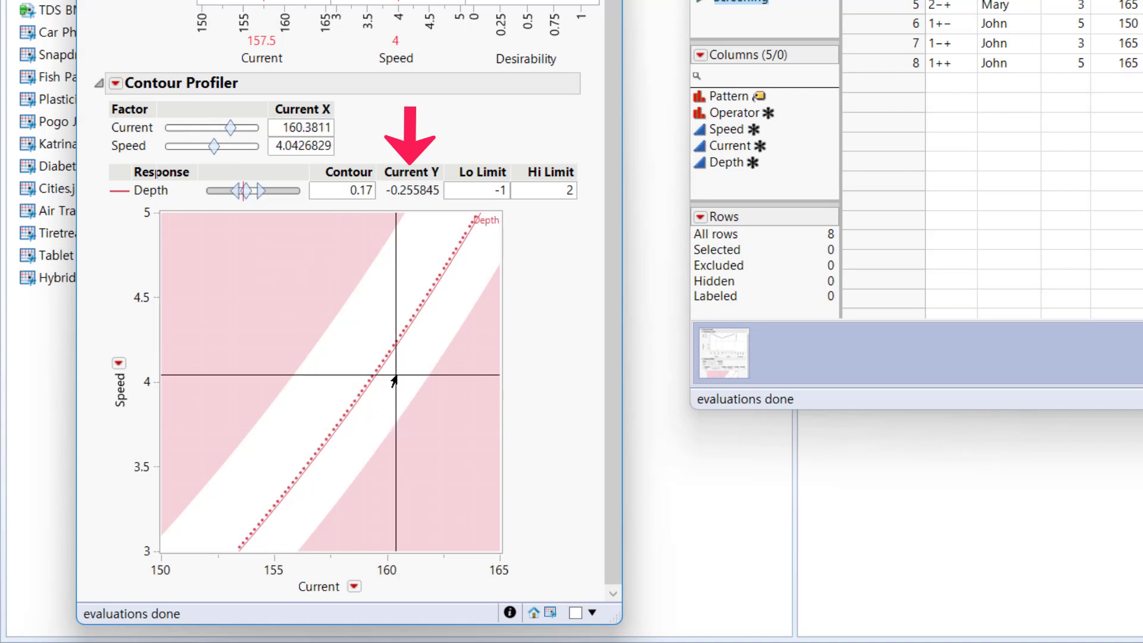
pyautogui.click(413, 260)
pyautogui.click(359, 345)
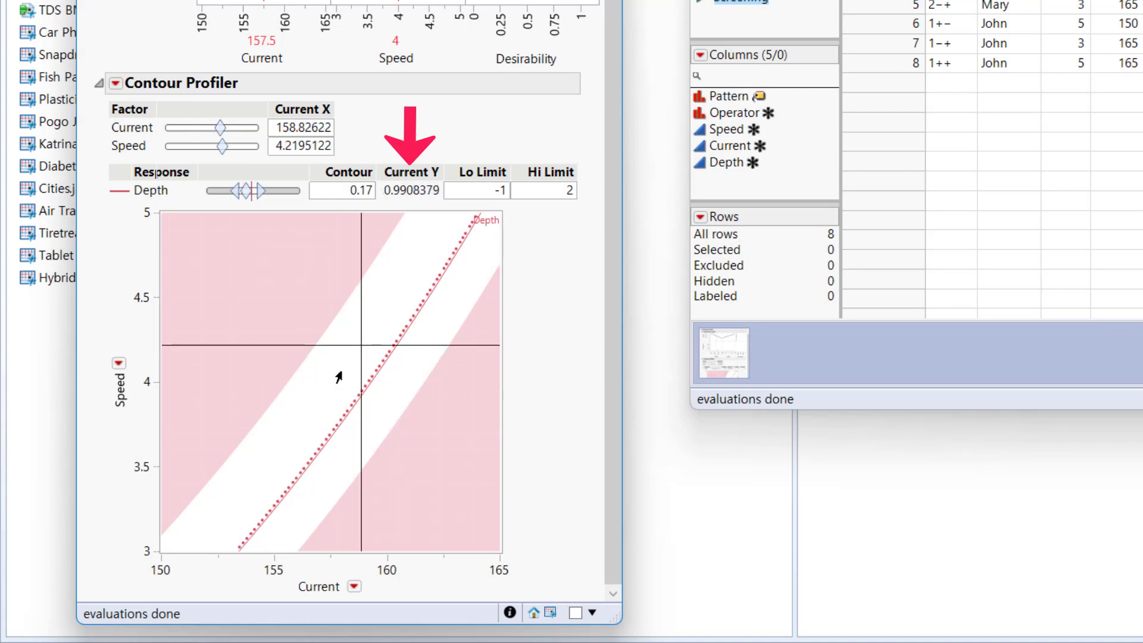
pyautogui.click(307, 412)
pyautogui.click(396, 295)
pyautogui.click(441, 333)
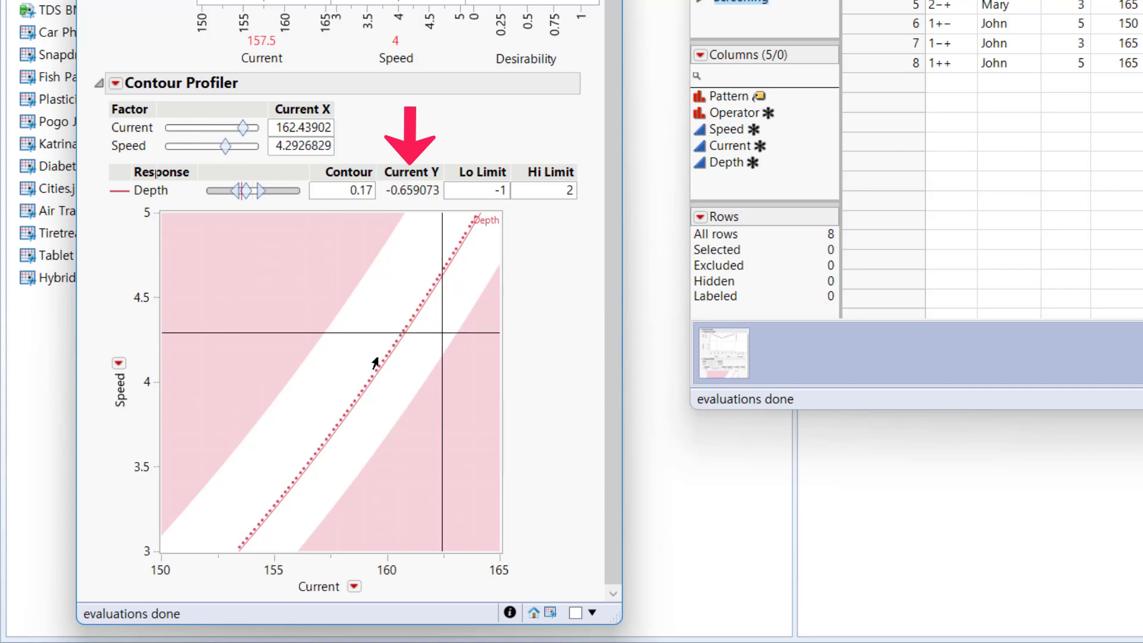
pyautogui.click(332, 370)
pyautogui.click(384, 314)
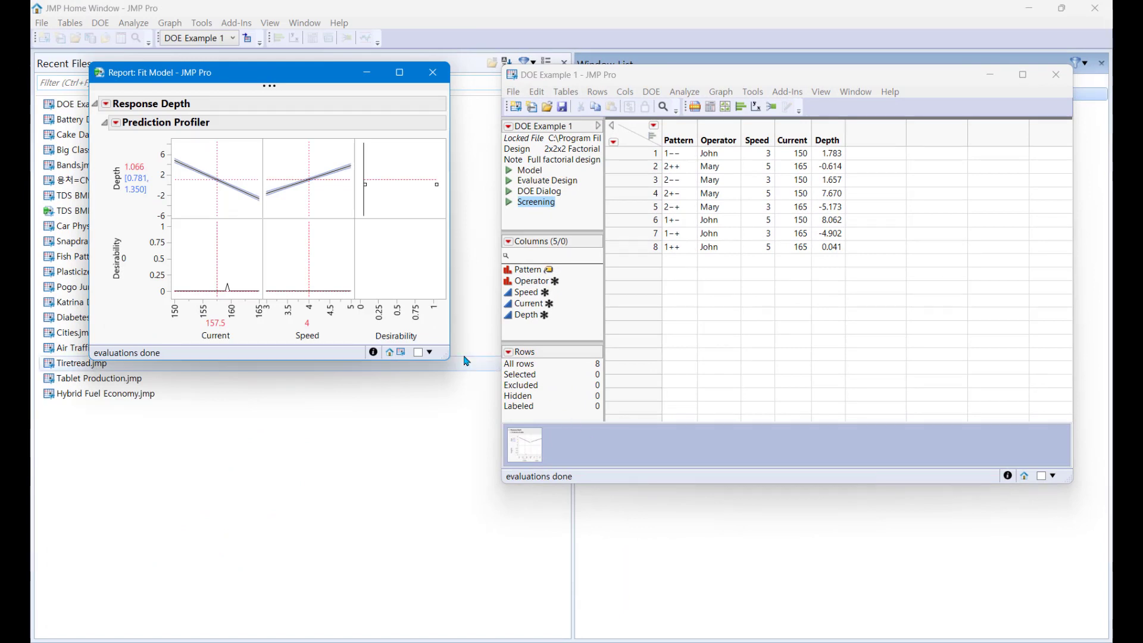
# Add the Design Space Profiler to the Prediction Profiler for Depth.
pyautogui.click(115, 123)
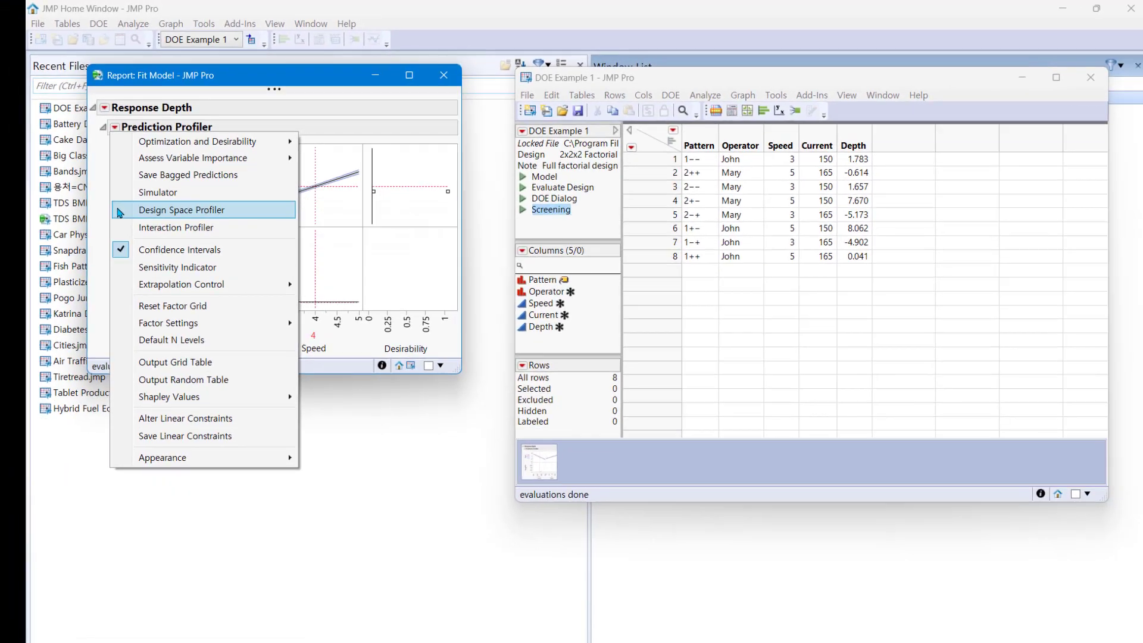
pyautogui.click(116, 257)
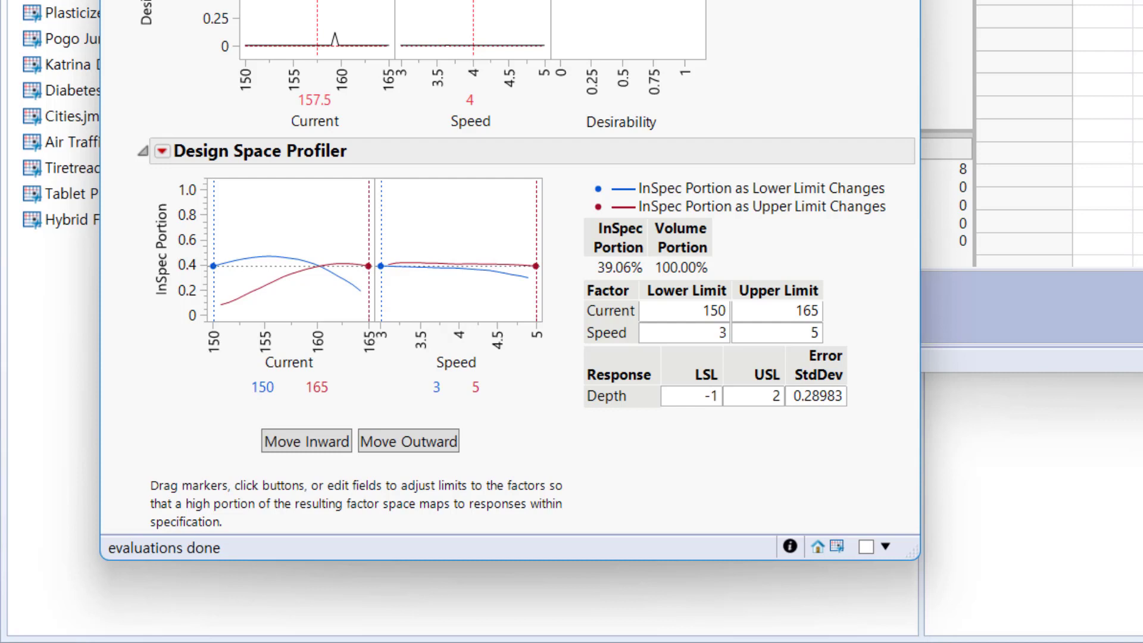
# Move the factor limits inward repeatedly until Current spans 158.25 to 160.5 and Speed spans 3.7 to 4.5.
pyautogui.click(306, 441)
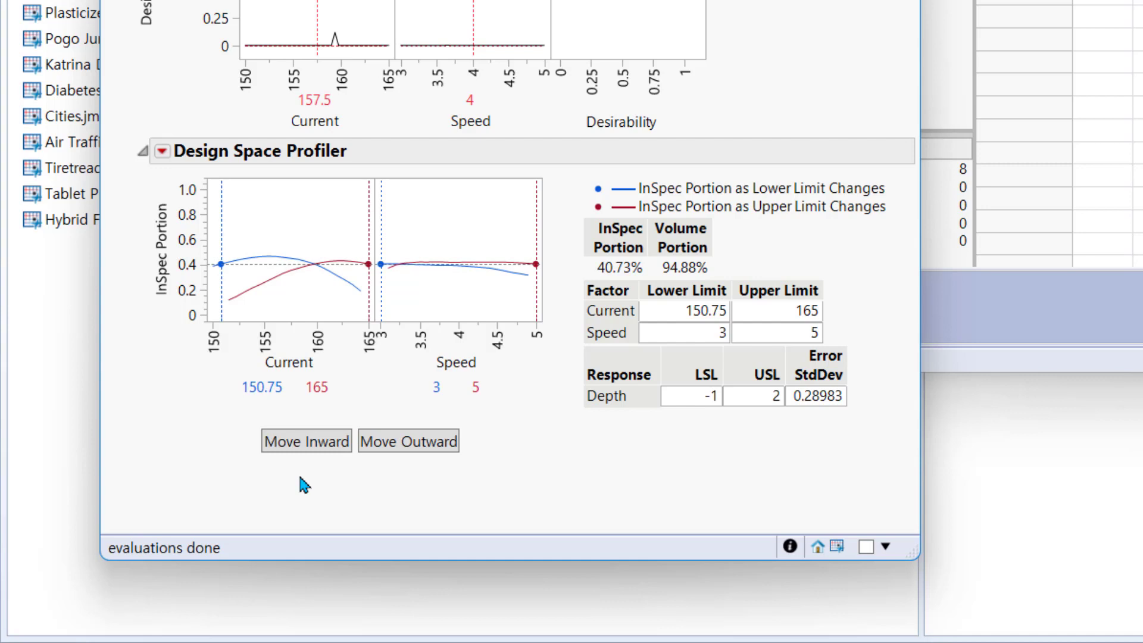
pyautogui.click(307, 450)
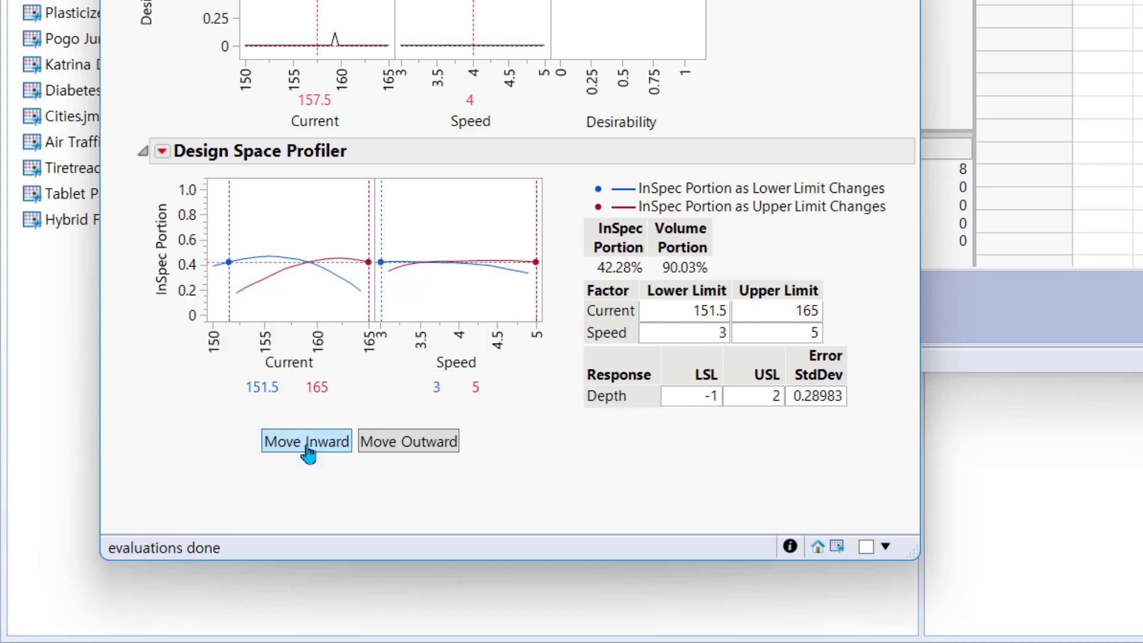
pyautogui.click(307, 451)
pyautogui.click(307, 451)
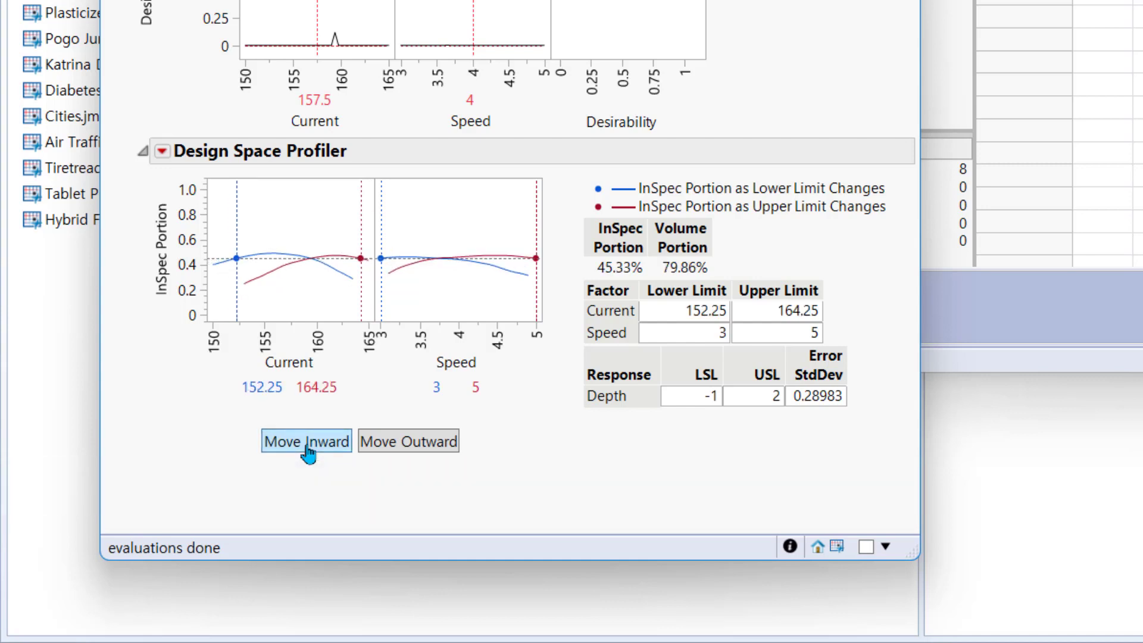
pyautogui.click(308, 450)
pyautogui.click(307, 451)
pyautogui.click(307, 450)
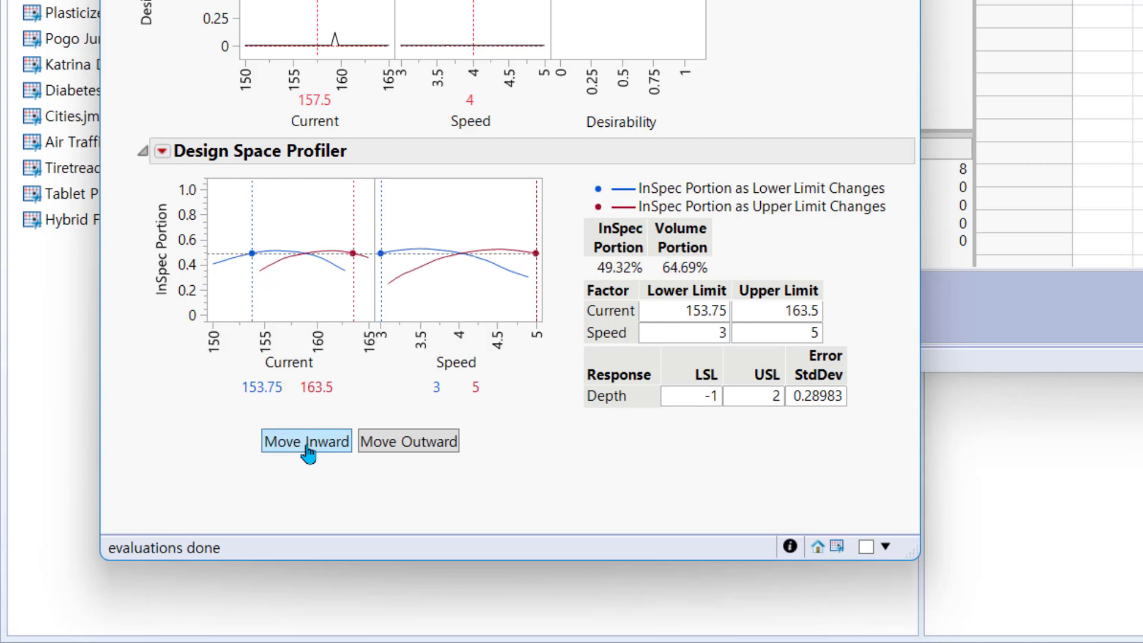
pyautogui.click(307, 451)
pyautogui.click(307, 450)
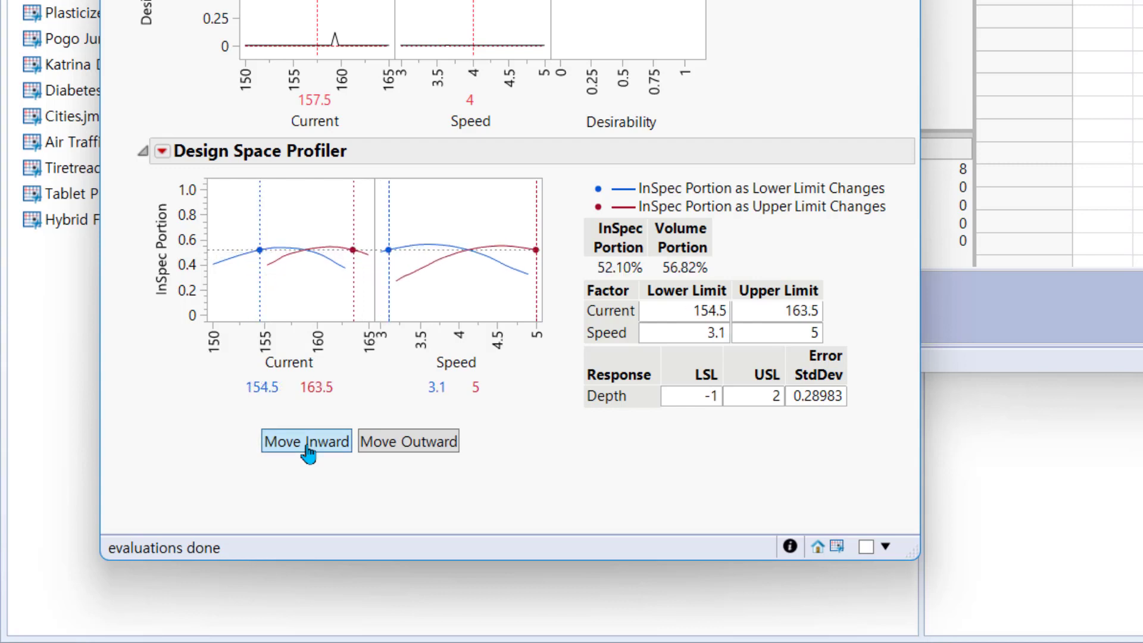
pyautogui.click(308, 451)
pyautogui.click(307, 450)
pyautogui.click(307, 451)
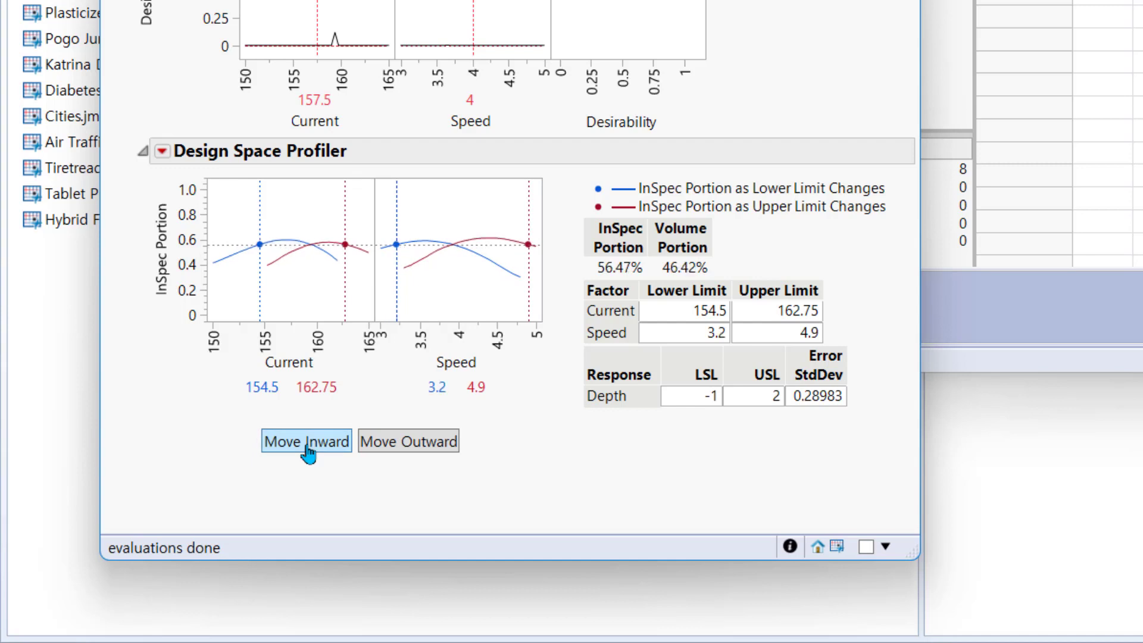
pyautogui.click(307, 451)
pyautogui.click(307, 450)
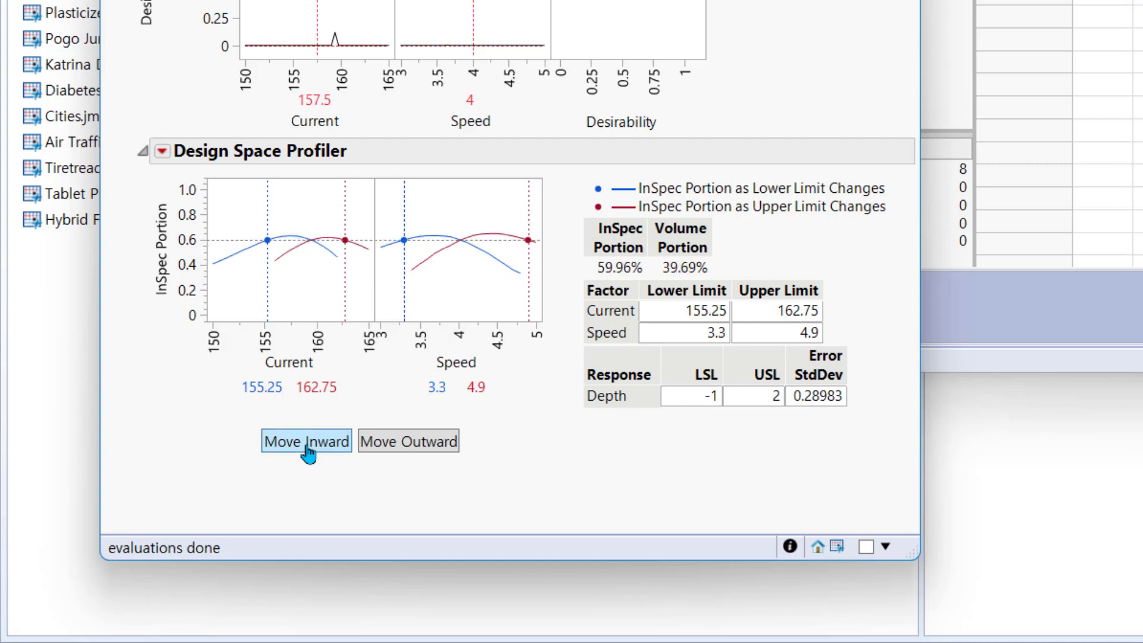
pyautogui.click(307, 451)
pyautogui.click(307, 451)
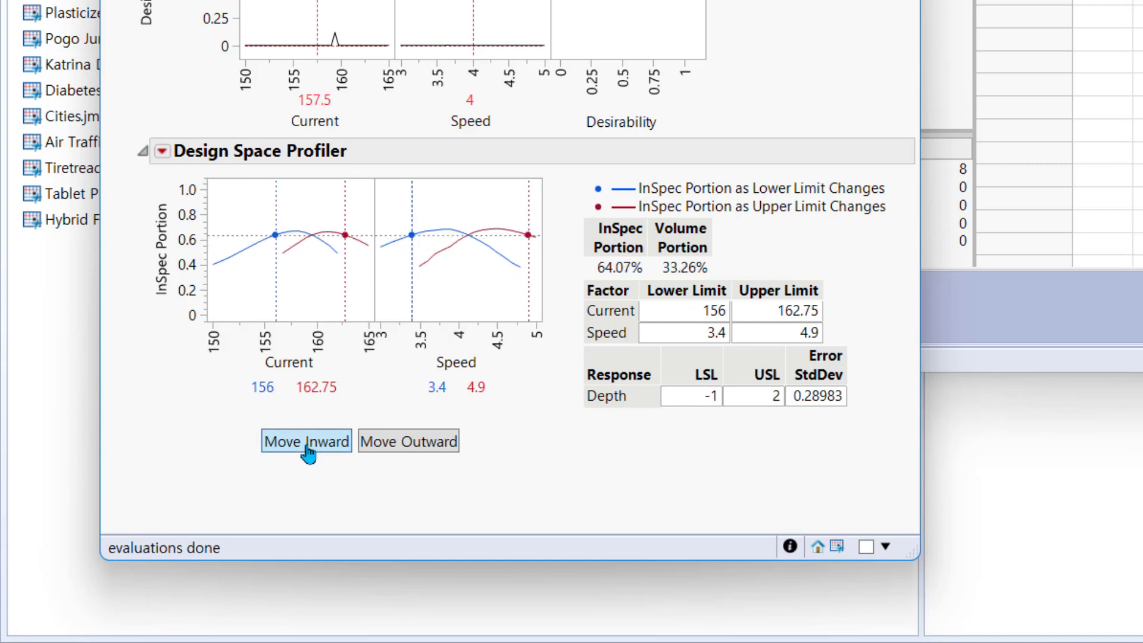
pyautogui.click(307, 451)
pyautogui.click(307, 450)
pyautogui.click(307, 450)
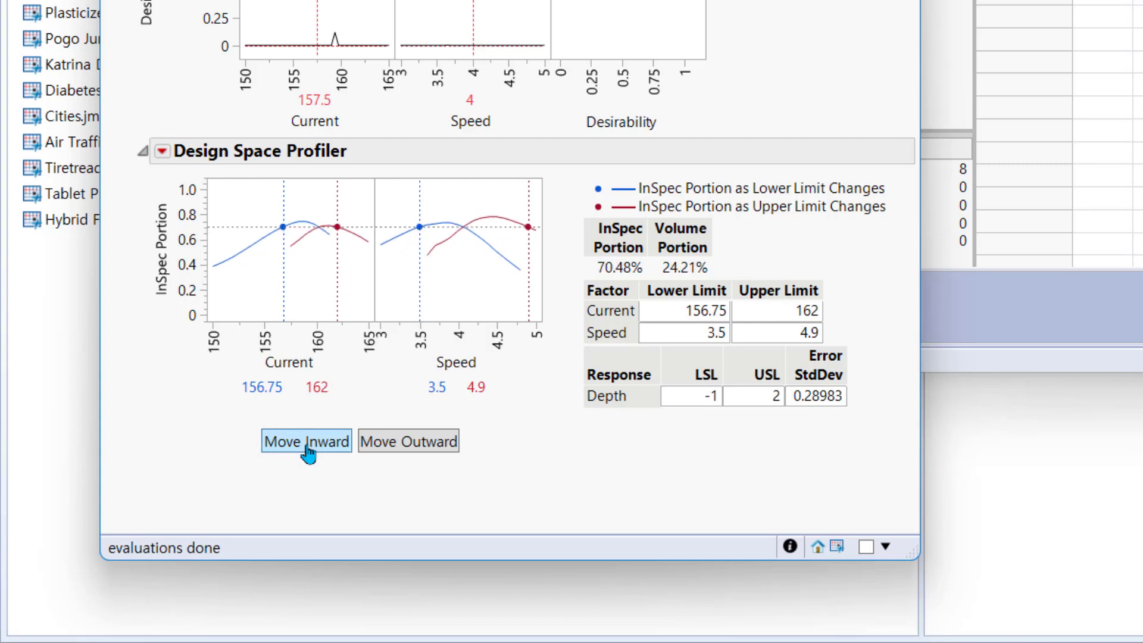
pyautogui.click(307, 451)
pyautogui.click(307, 450)
pyautogui.click(307, 450)
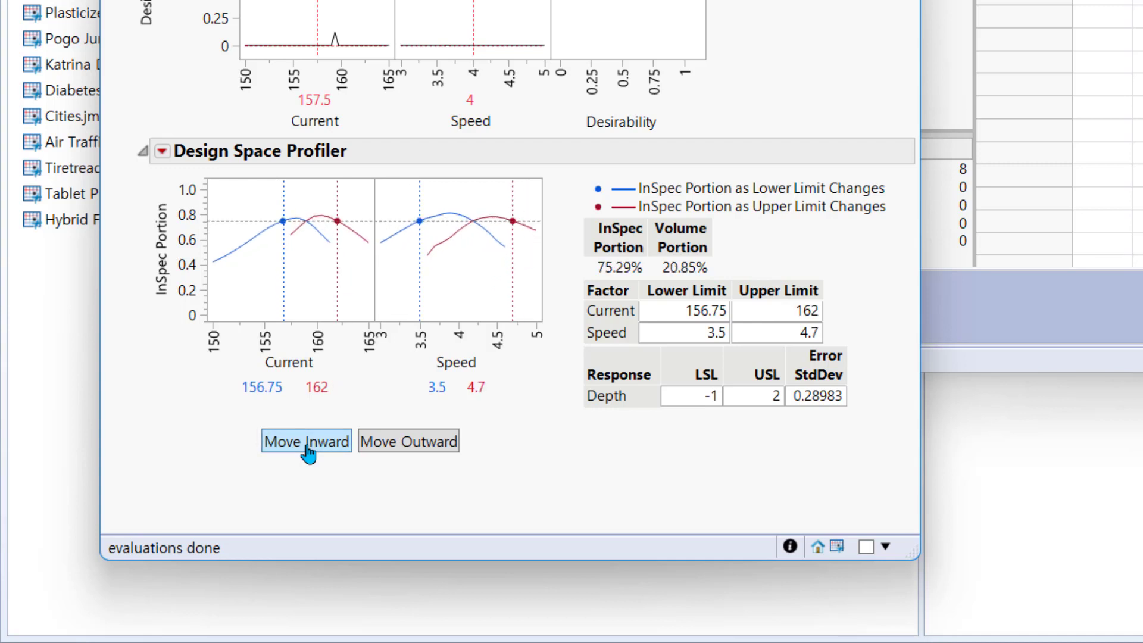
pyautogui.click(307, 451)
pyautogui.click(308, 450)
pyautogui.click(307, 450)
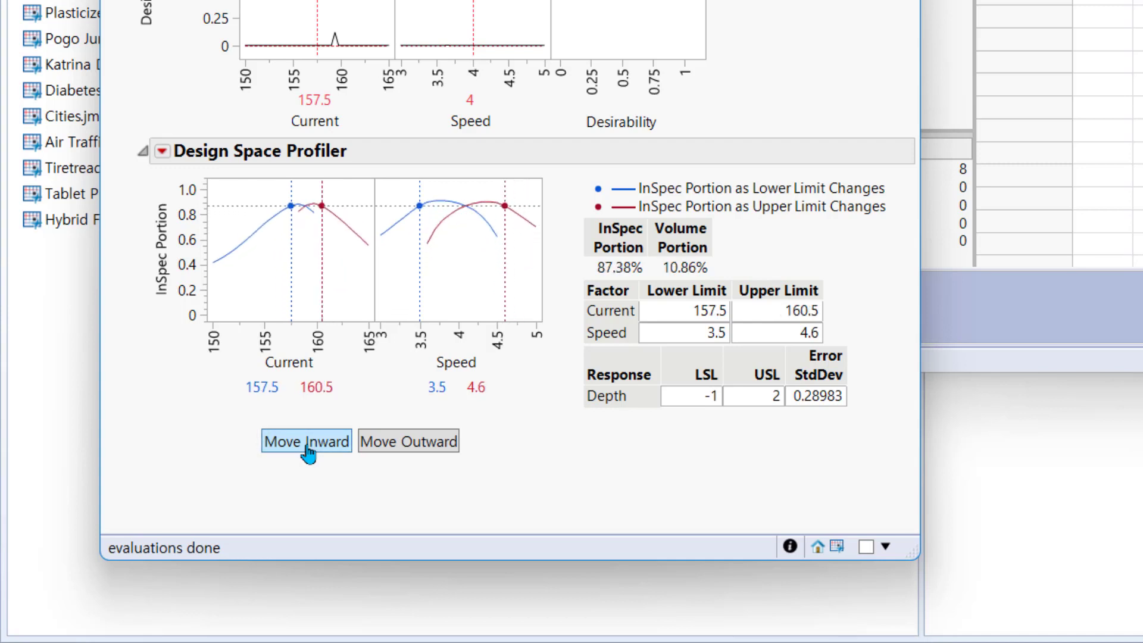
pyautogui.click(307, 451)
pyautogui.click(307, 451)
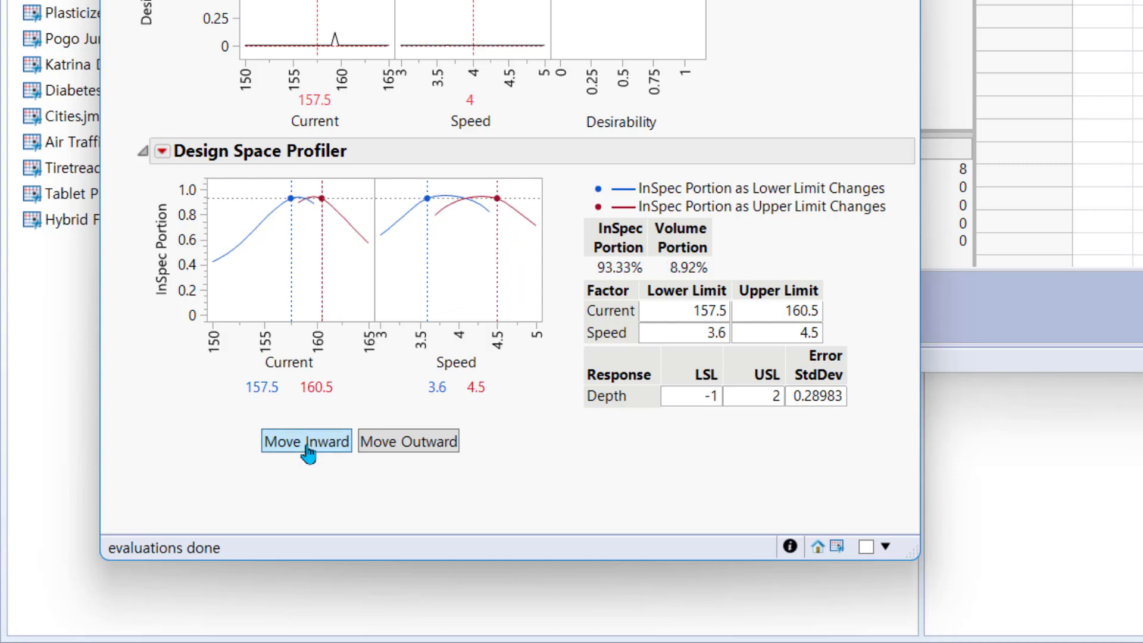
pyautogui.click(307, 450)
pyautogui.click(307, 450)
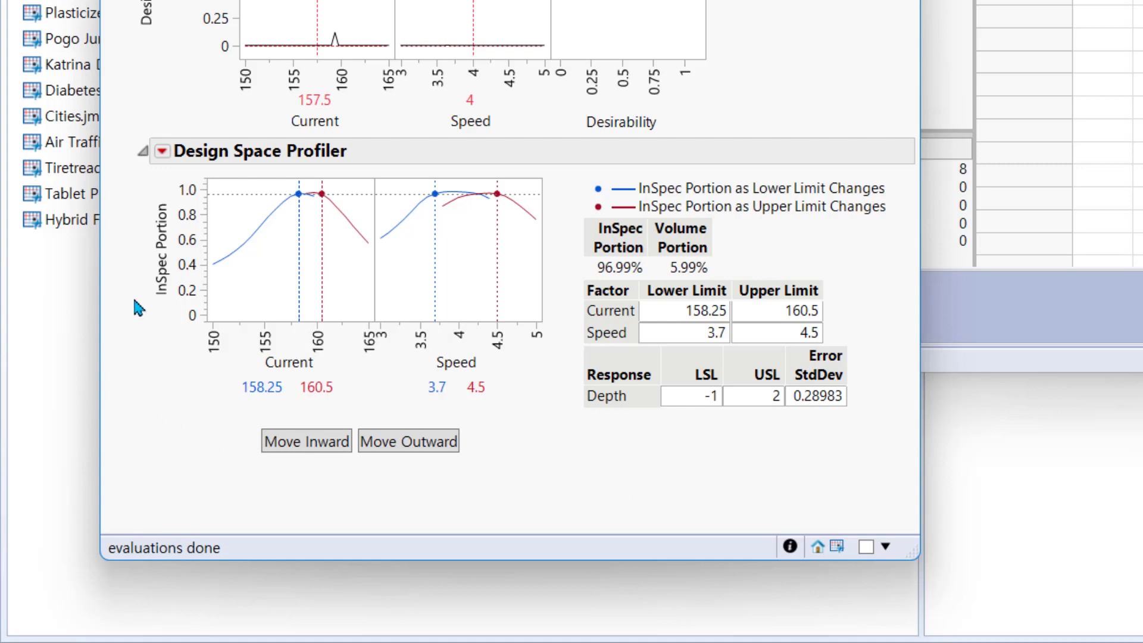
# Make and connect a random table of 10000 runs with random noise added, and clear its row selection.
pyautogui.click(162, 156)
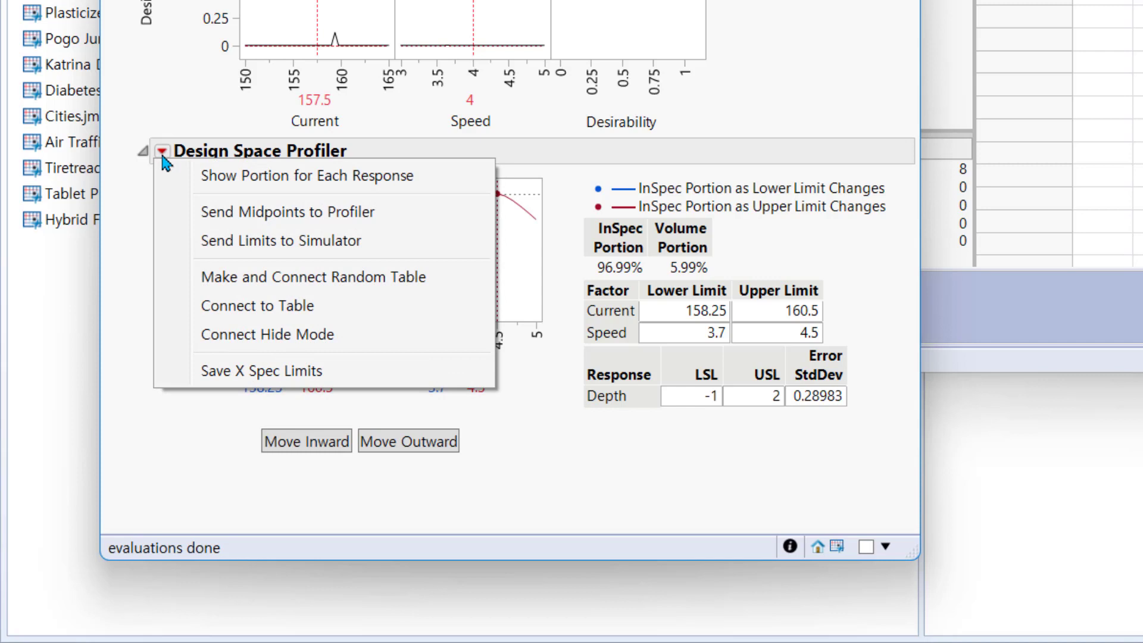
pyautogui.click(177, 283)
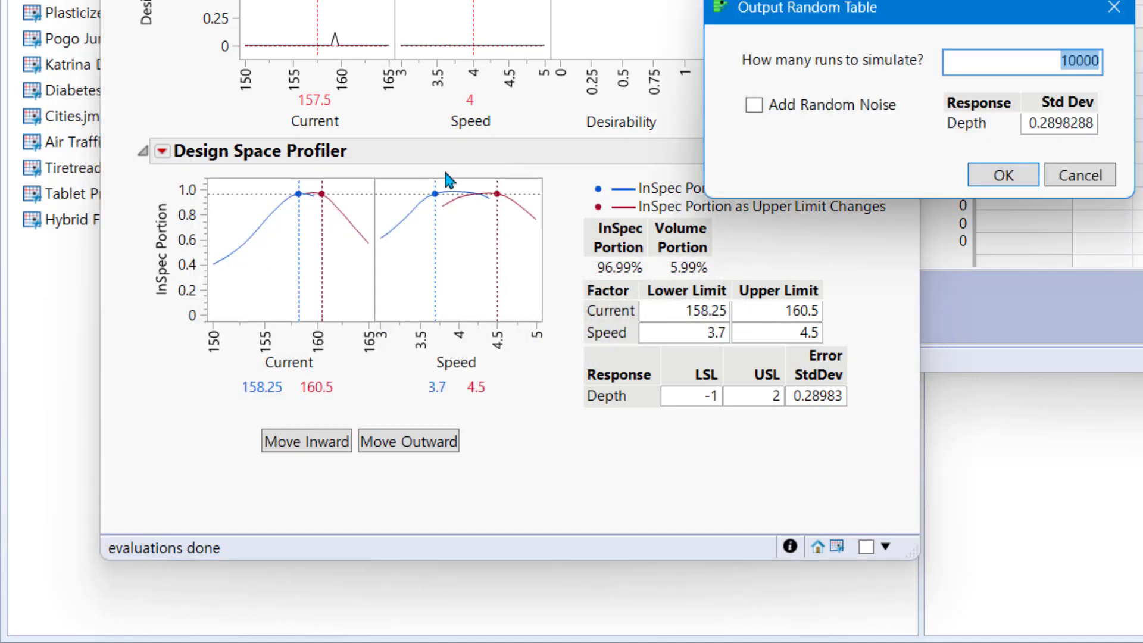
pyautogui.moveTo(874, 40); pyautogui.dragTo(506, 79)
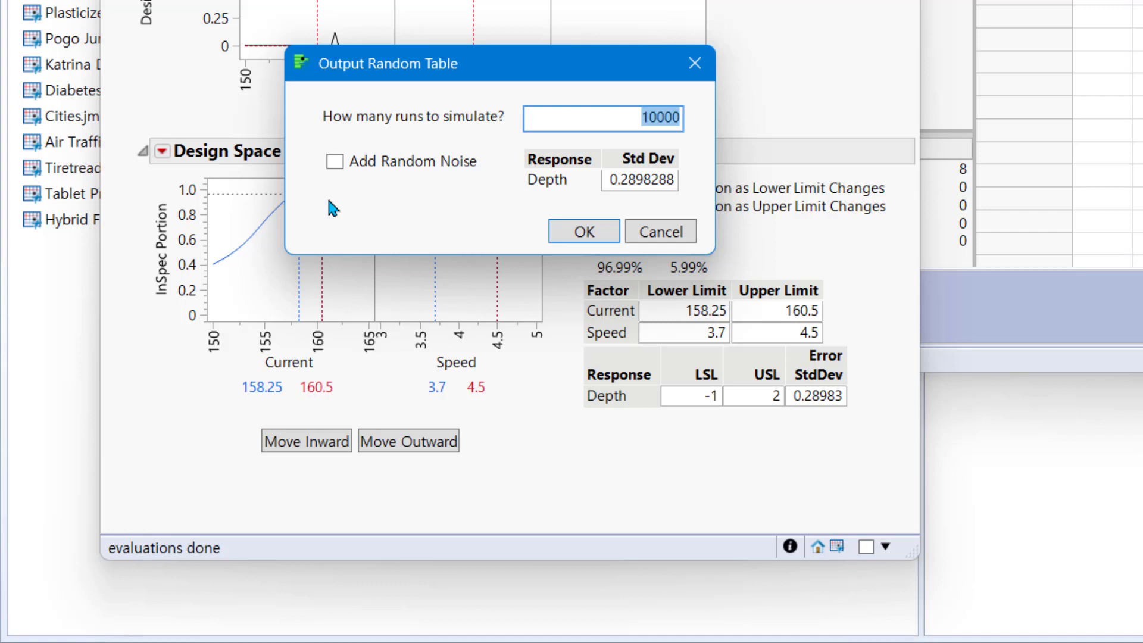
pyautogui.click(333, 161)
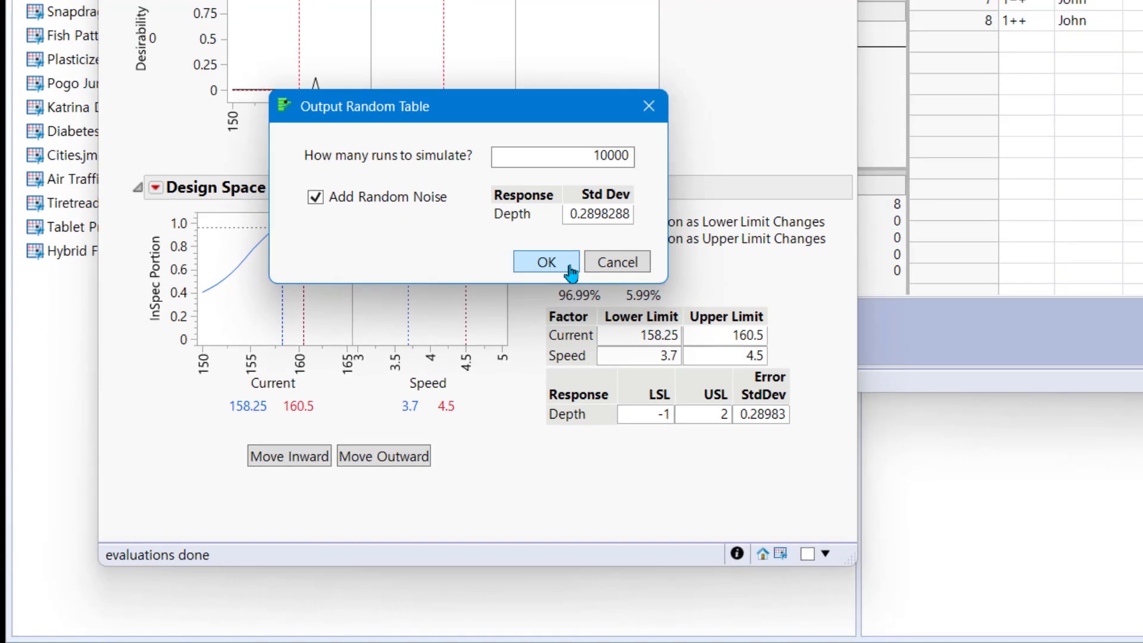
pyautogui.click(598, 232)
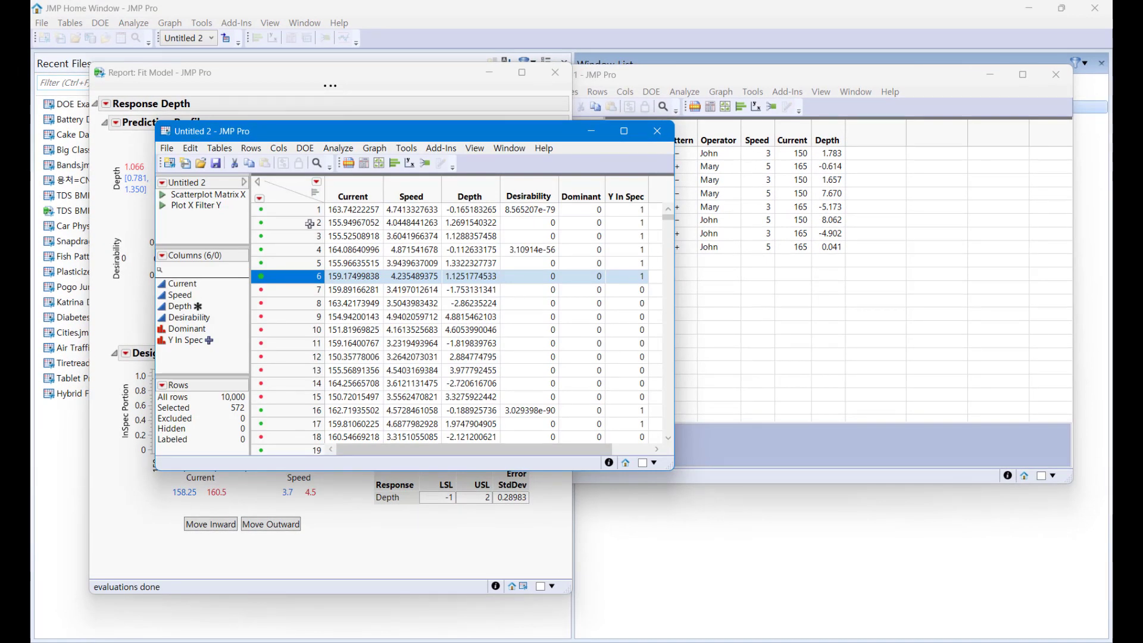
pyautogui.click(284, 201)
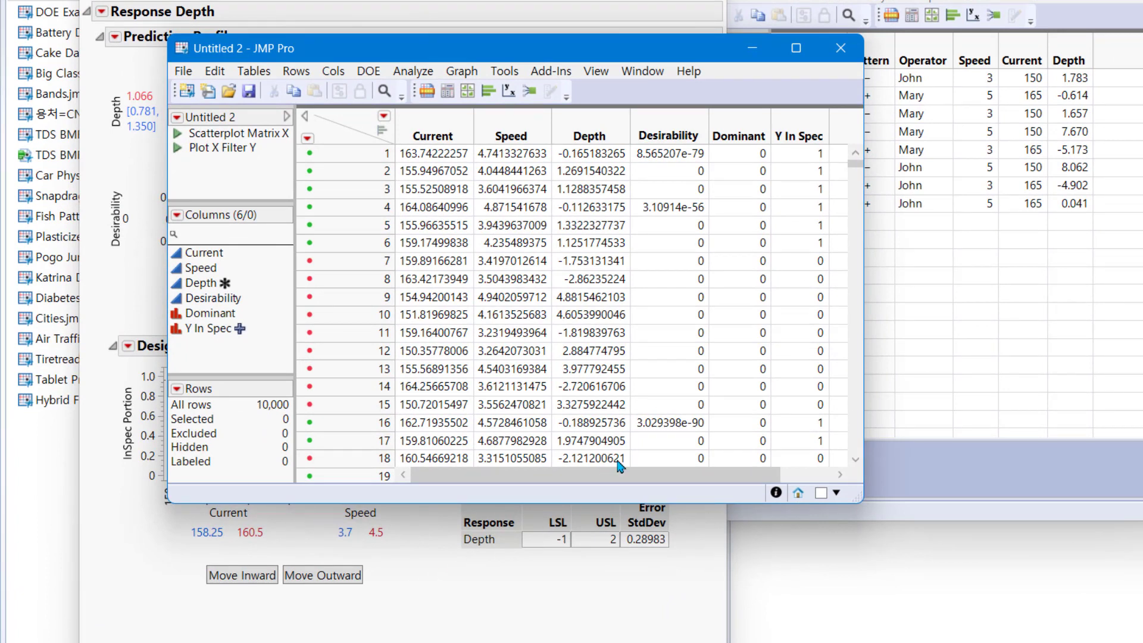
# Create a Distribution of the Y In Spec column and place its report beside the random table's script list.
pyautogui.click(795, 122)
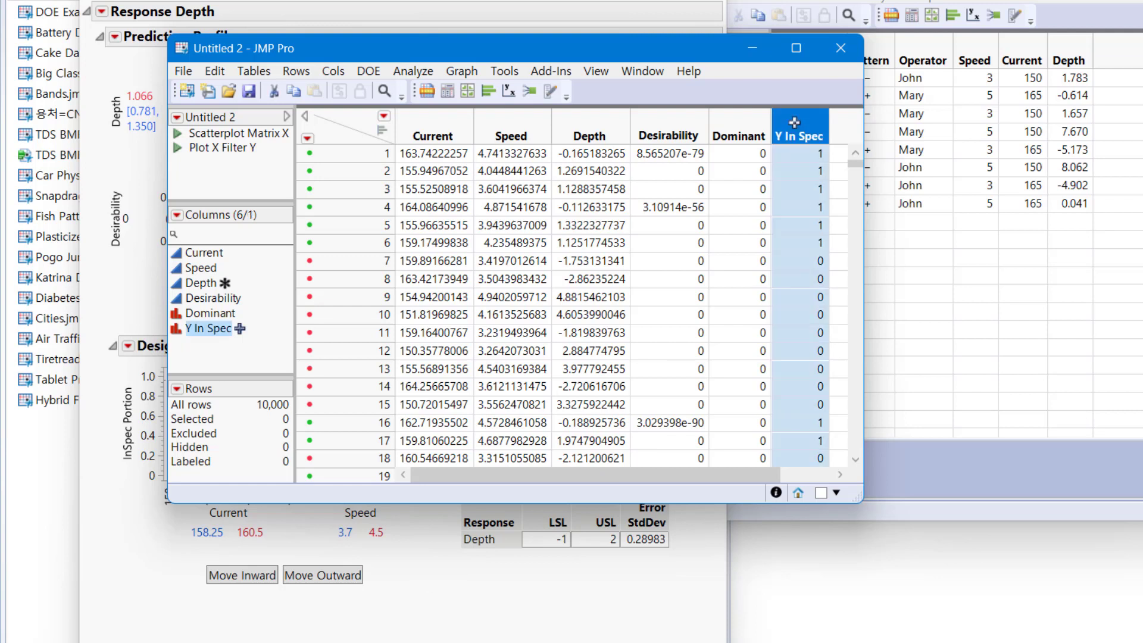
pyautogui.click(488, 91)
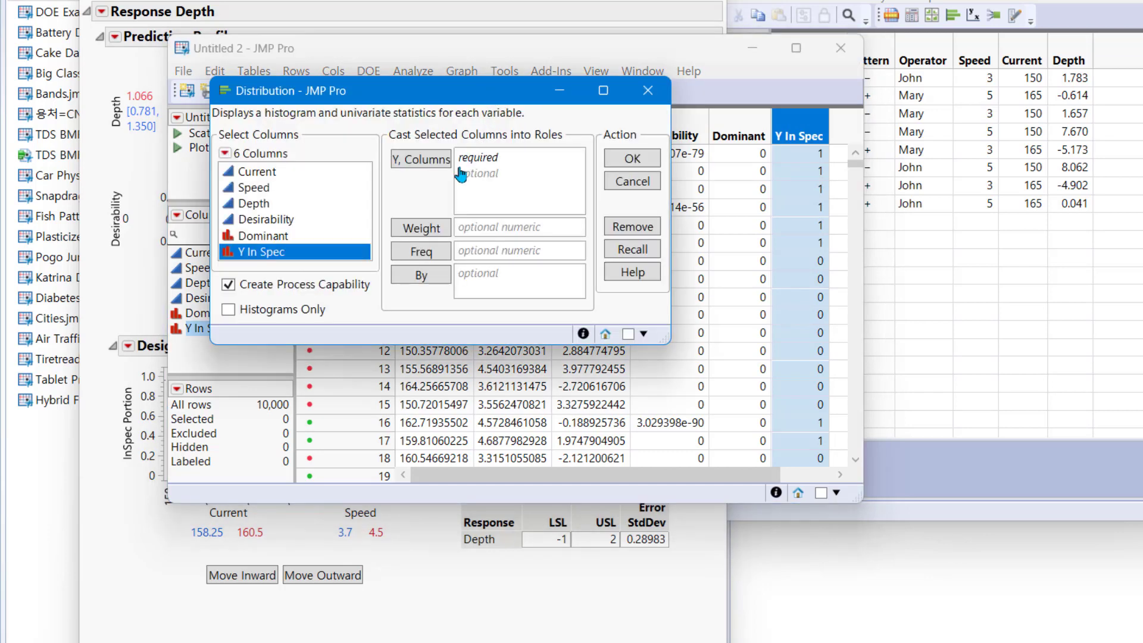
pyautogui.click(421, 159)
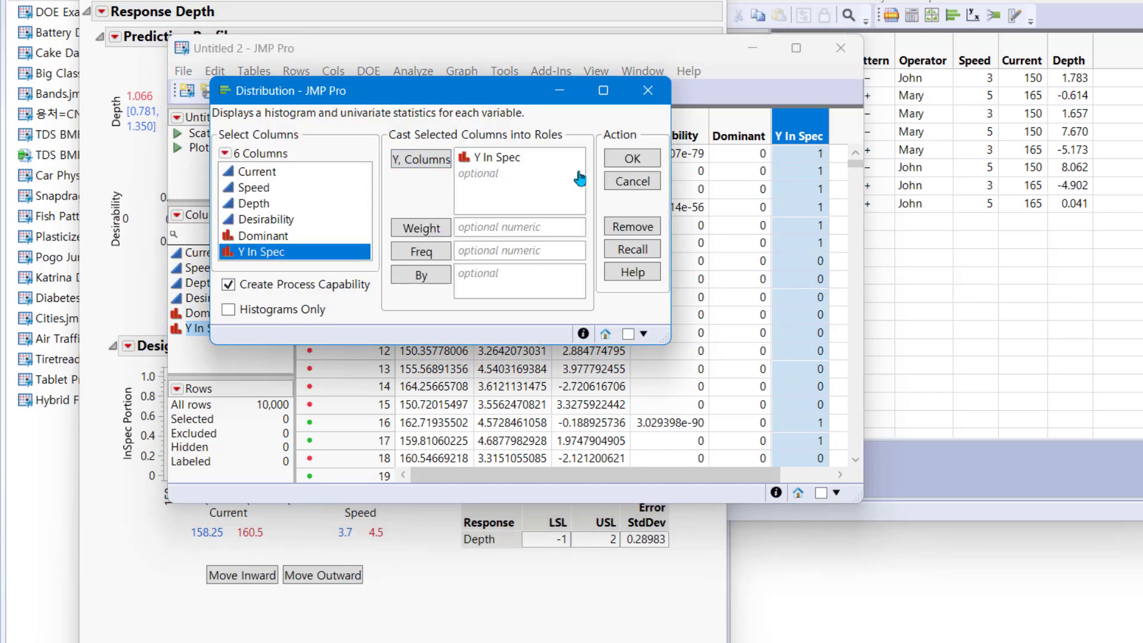
pyautogui.click(633, 162)
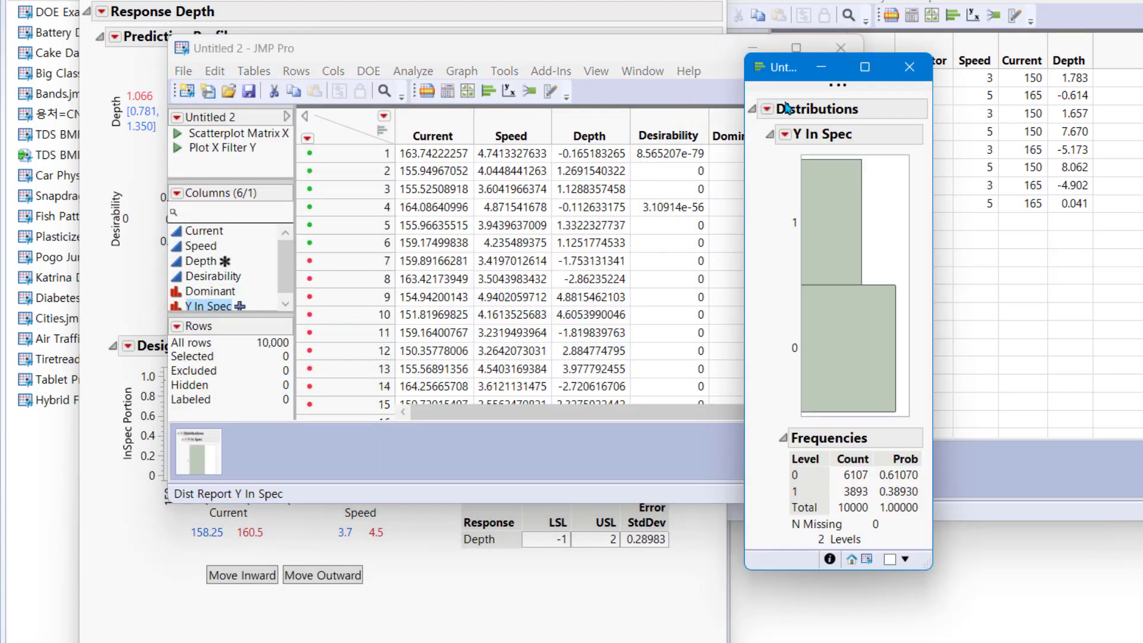
pyautogui.moveTo(784, 74); pyautogui.dragTo(341, 15)
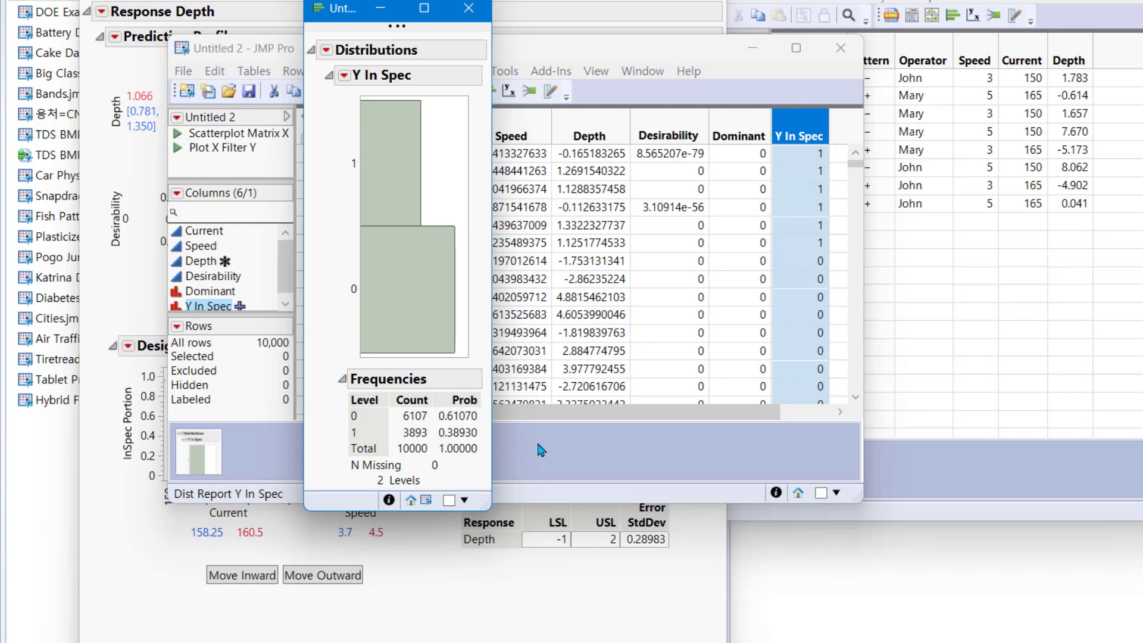
pyautogui.moveTo(355, 22); pyautogui.dragTo(714, 59)
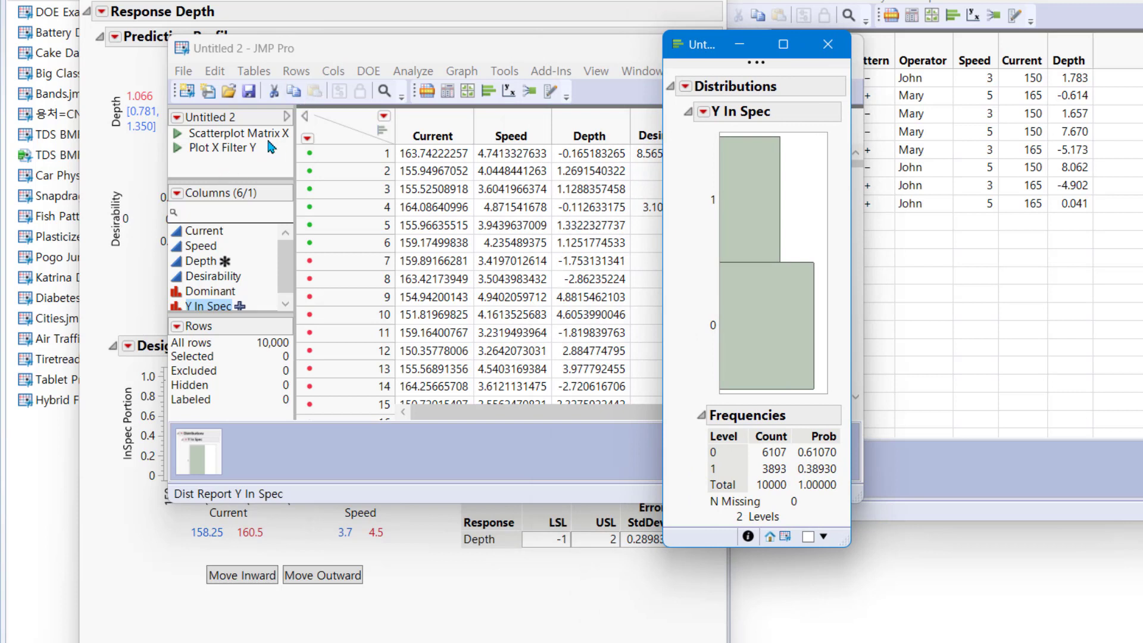
# Run the random table's Scatterplot Matrix script to plot Speed against Current.
pyautogui.click(178, 141)
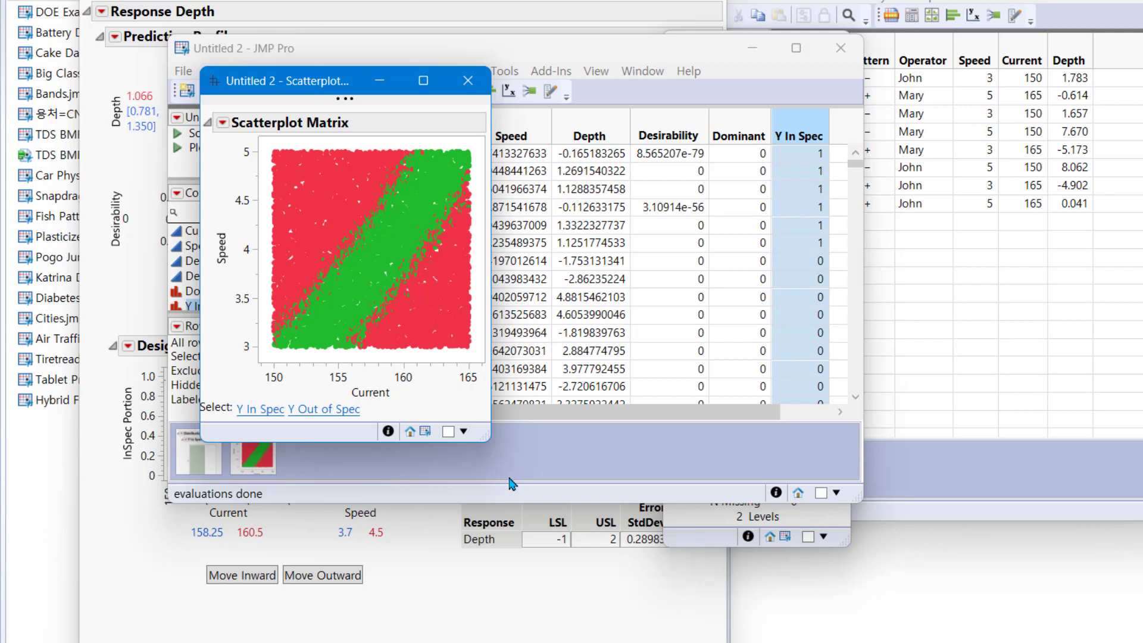
pyautogui.moveTo(431, 251)
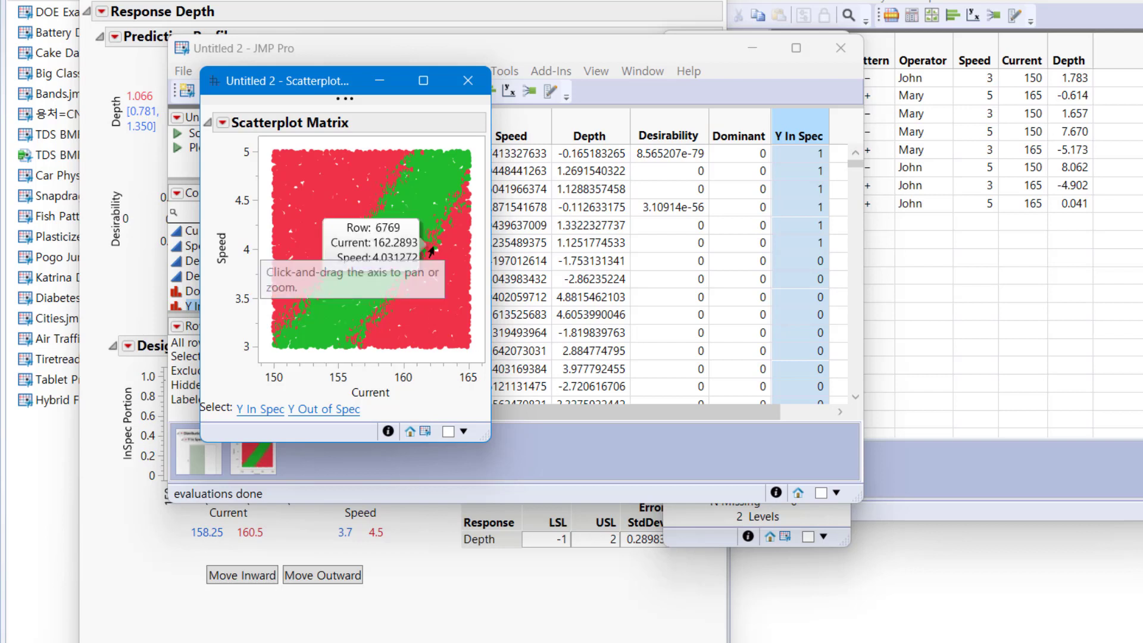